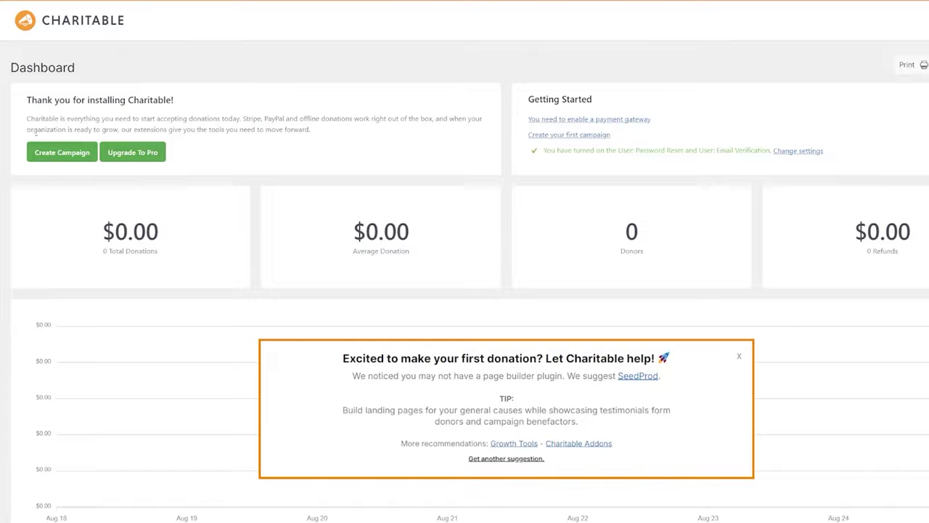
Create a new campaign, keeping the name "My New Campaign".
click(56, 158)
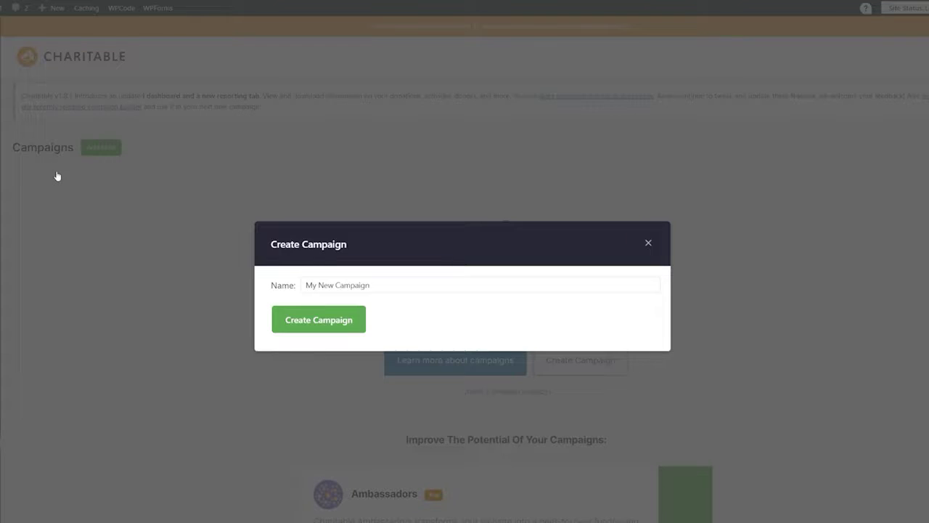
triple_click(371, 285)
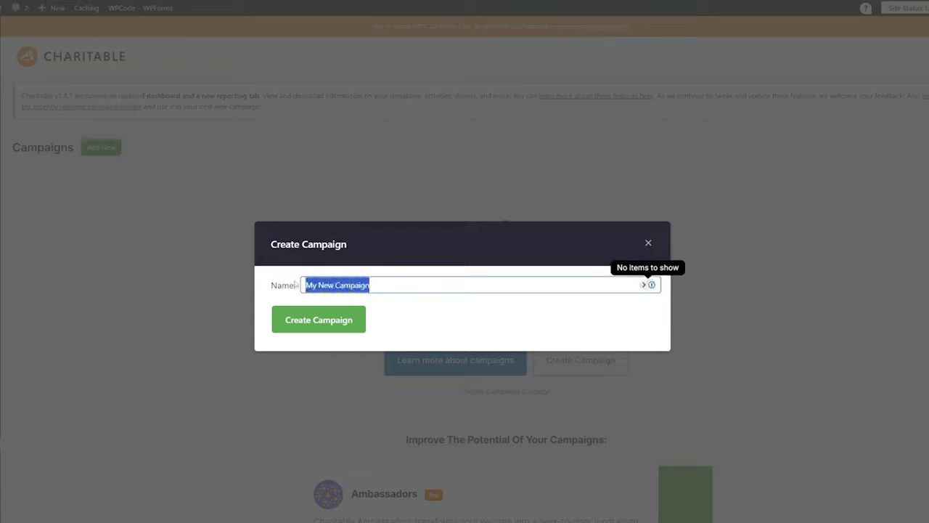
click(377, 290)
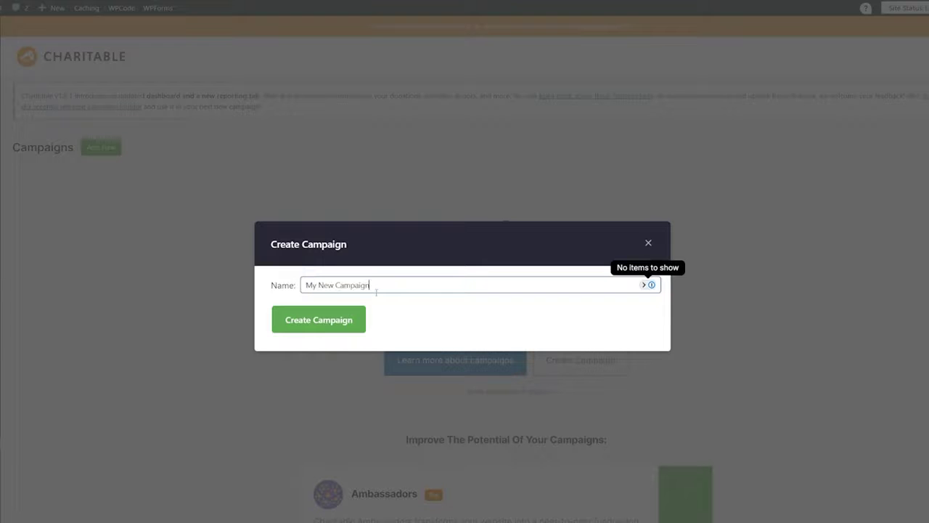
click(341, 323)
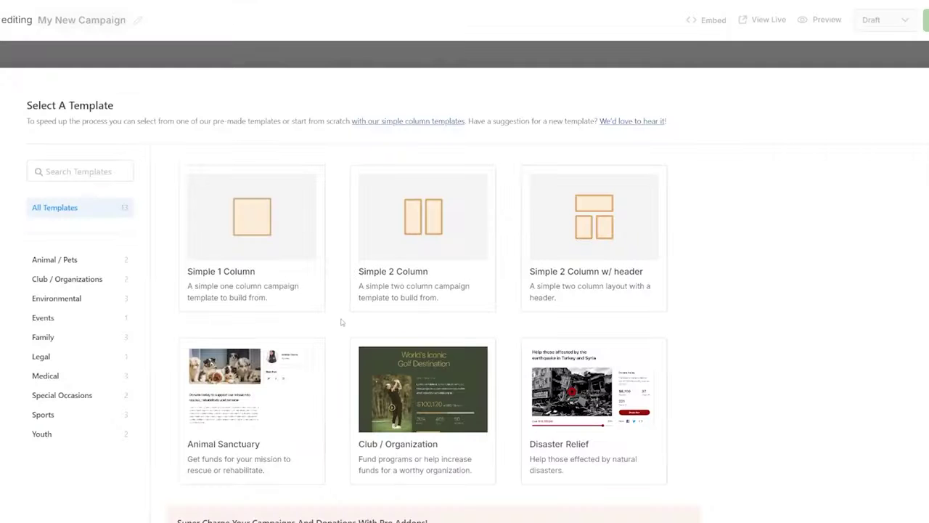
Look through the campaign templates and create the campaign from the Save The Museum template.
scroll(342, 323, down, 5)
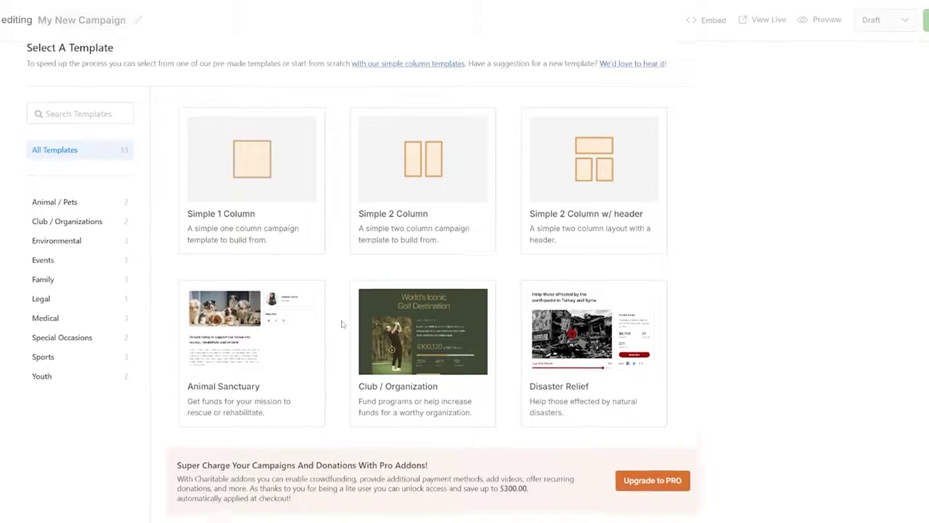
scroll(342, 324, down, 2)
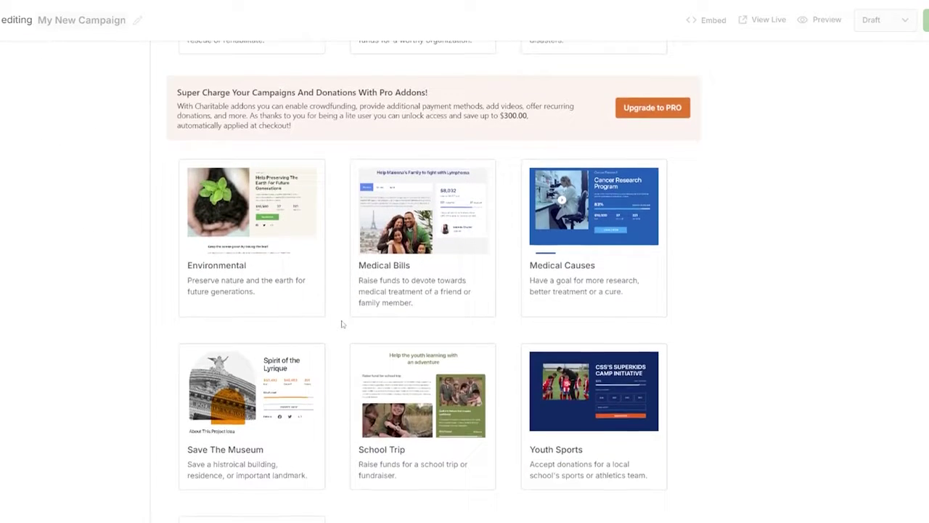
scroll(342, 324, down, 3)
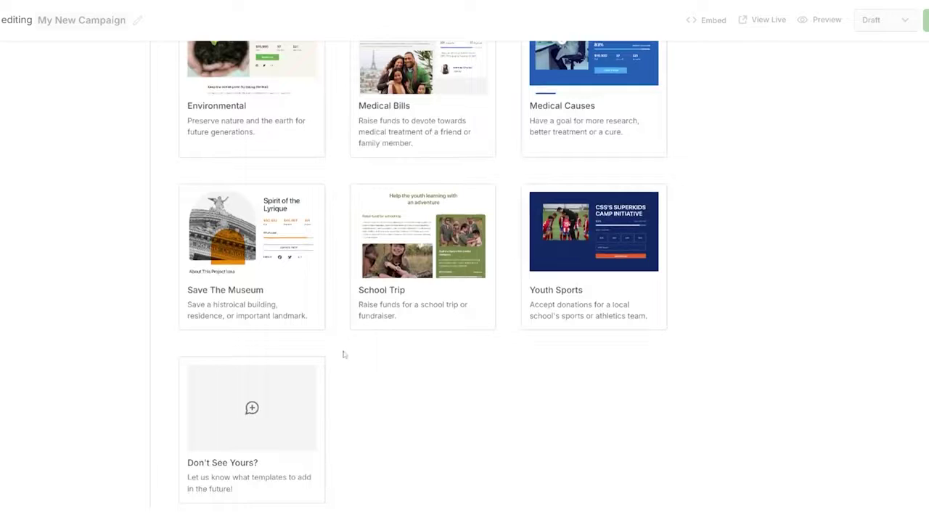
scroll(351, 350, up, 7)
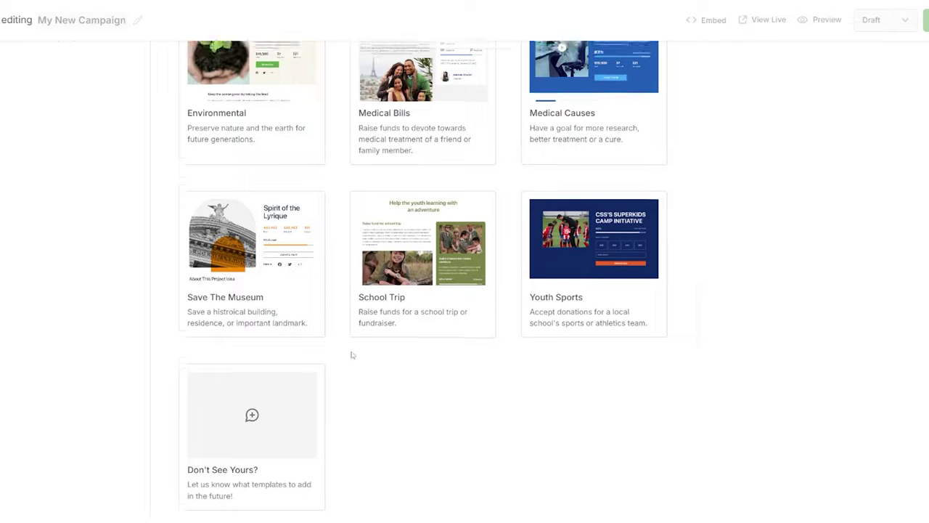
scroll(351, 354, up, 3)
scroll(353, 353, down, 8)
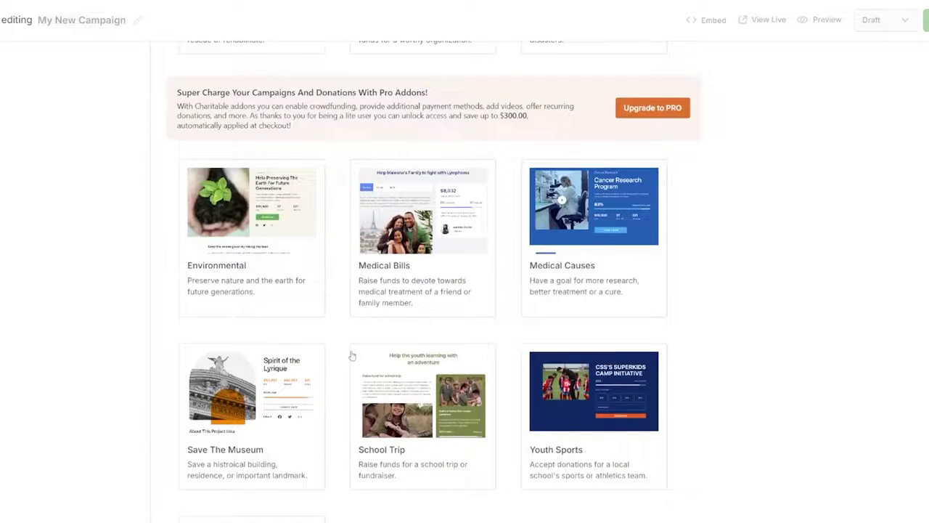
mouse_move(275, 356)
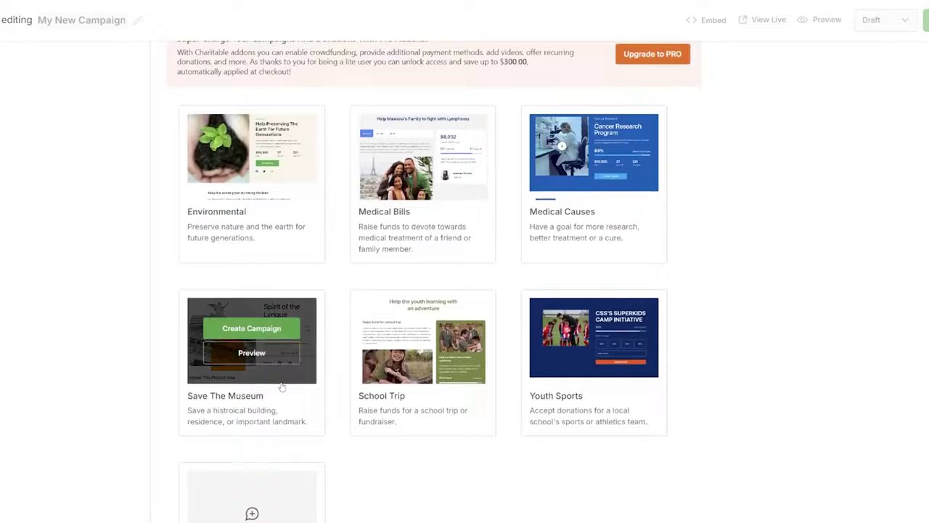
click(254, 328)
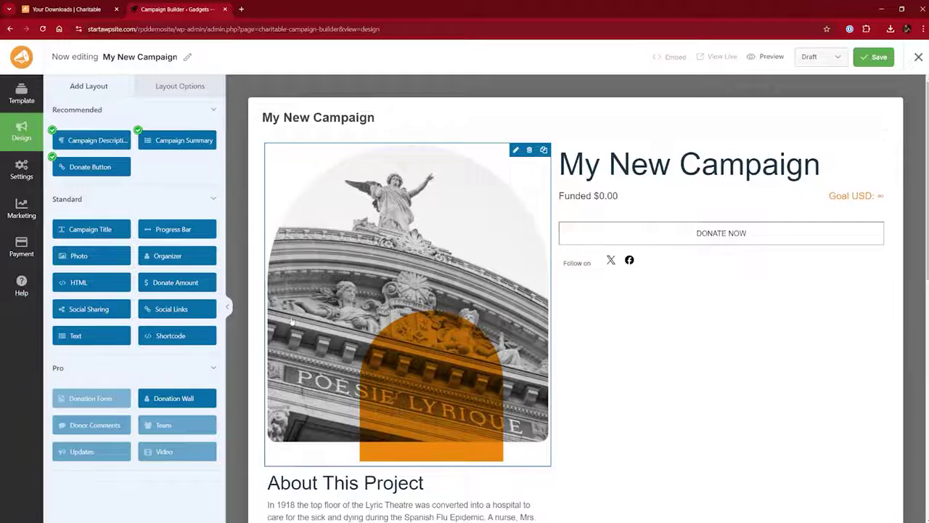
Review the template page and replace its main building photo with the image of a tablet on a keyboard stand.
scroll(292, 321, down, 3)
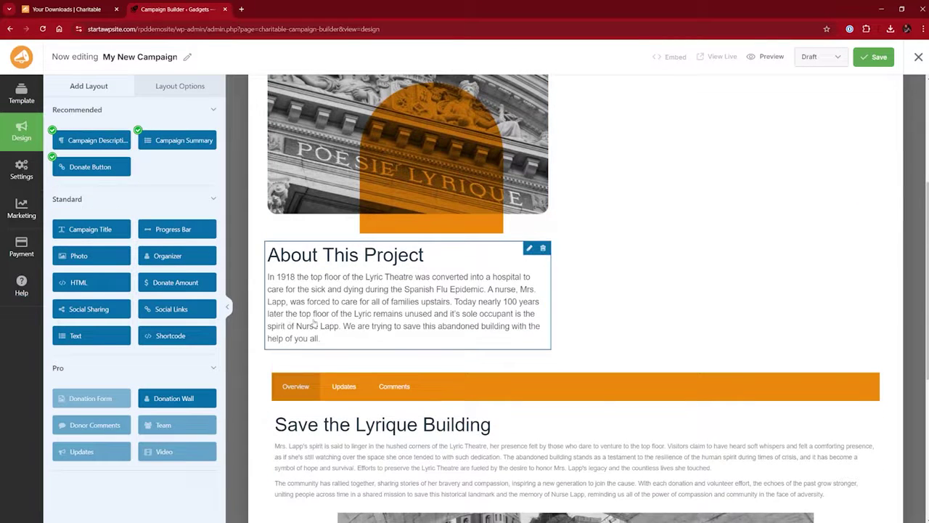
scroll(314, 324, down, 3)
scroll(314, 324, down, 2)
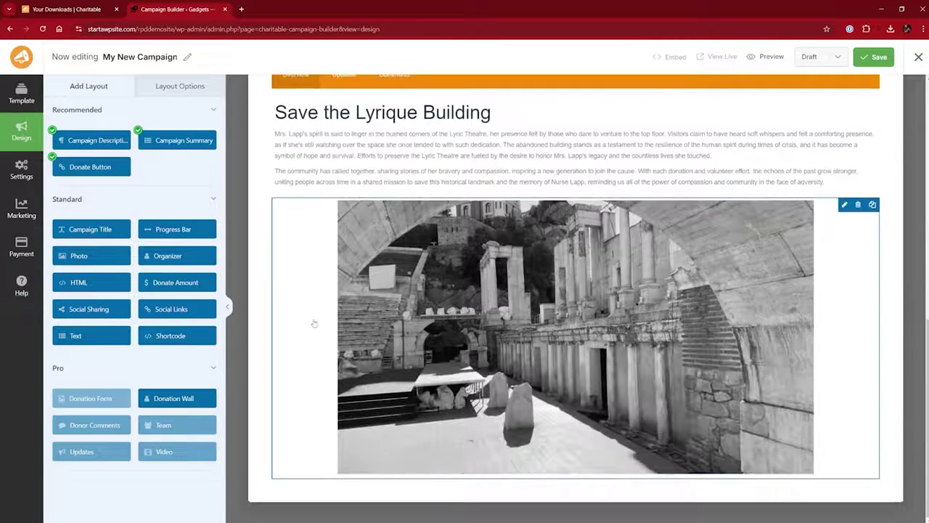
scroll(313, 324, up, 7)
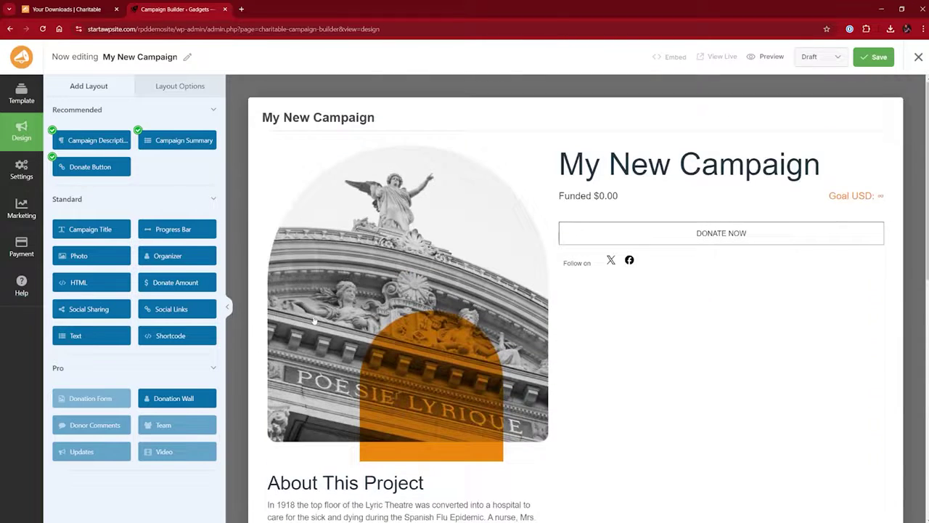
mouse_move(389, 301)
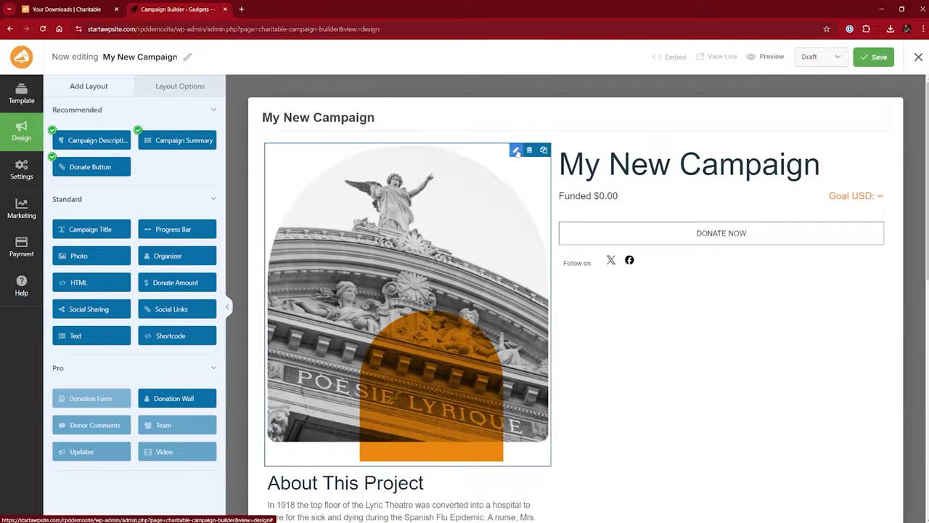
click(517, 150)
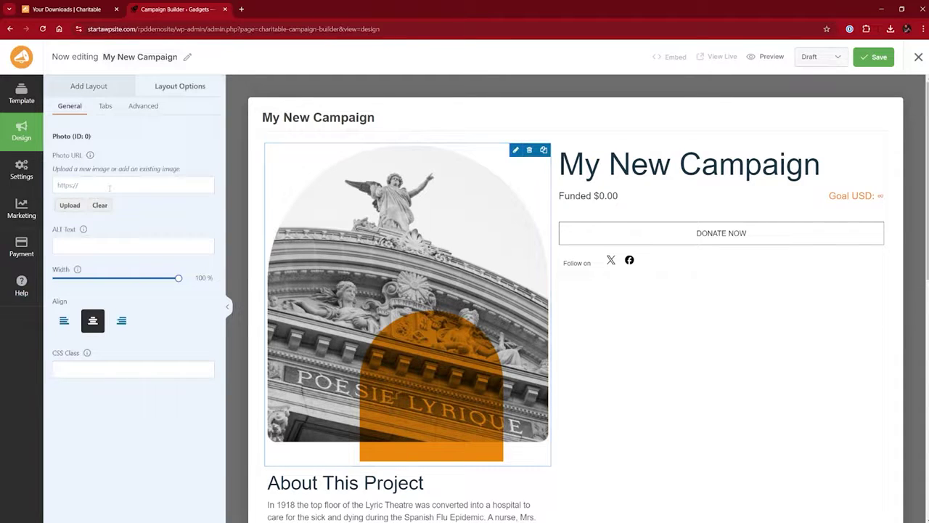
click(71, 205)
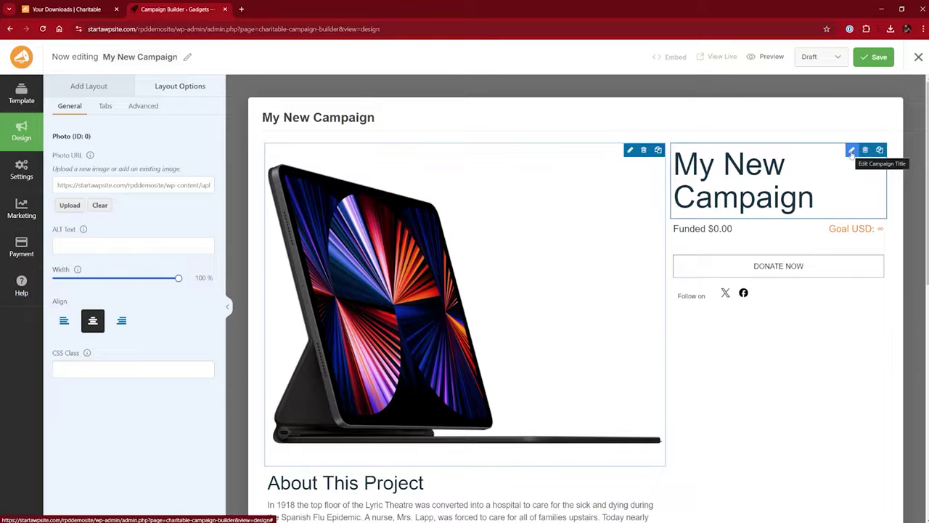
Try moving the campaign title block below the progress bar and return it above the bar.
click(852, 150)
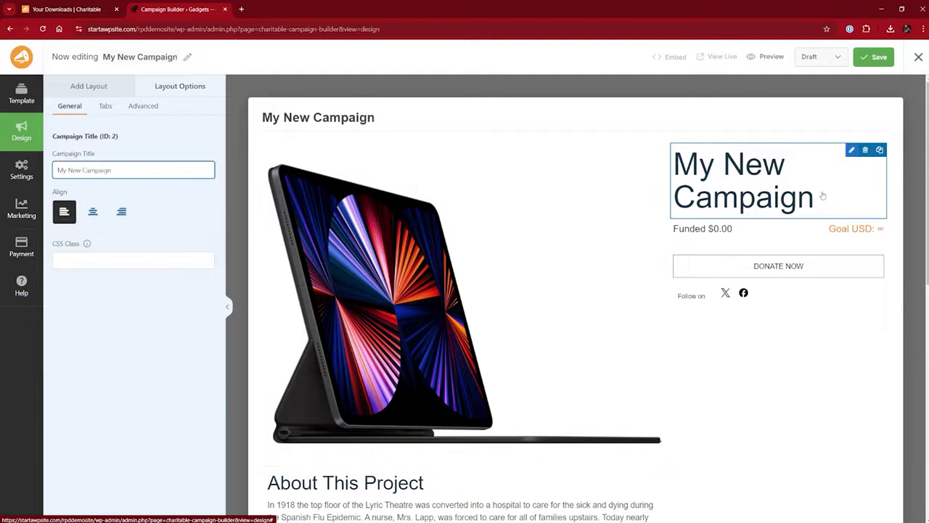
drag(818, 202, 846, 218)
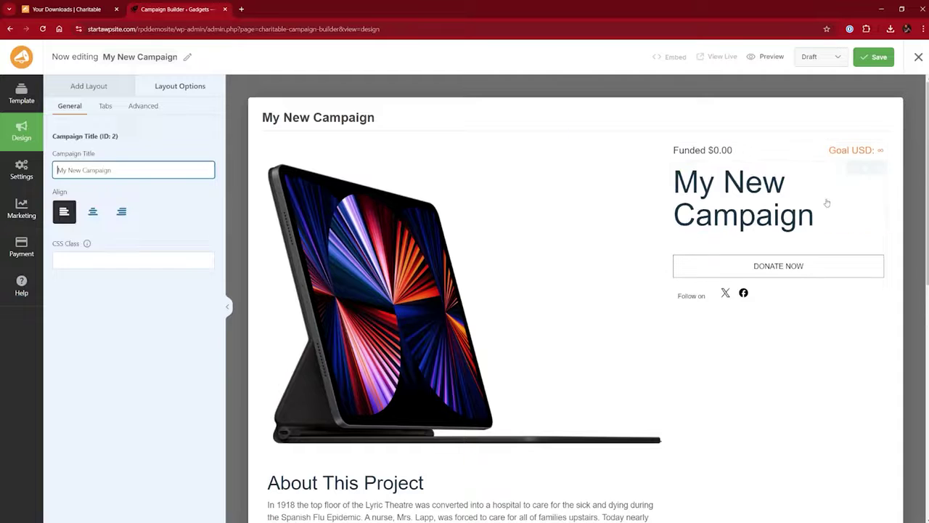
drag(776, 194, 755, 185)
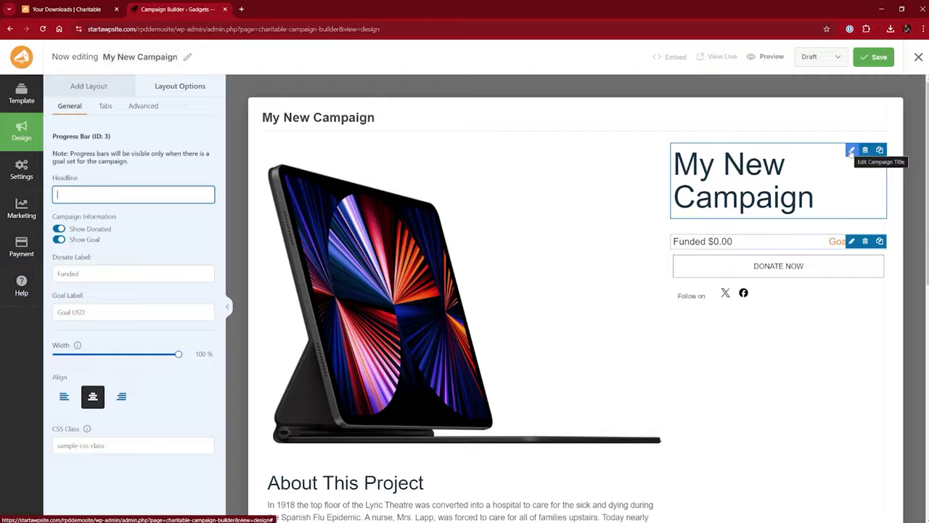
Change the campaign title to "Computers For School" and open the progress bar's options.
click(851, 150)
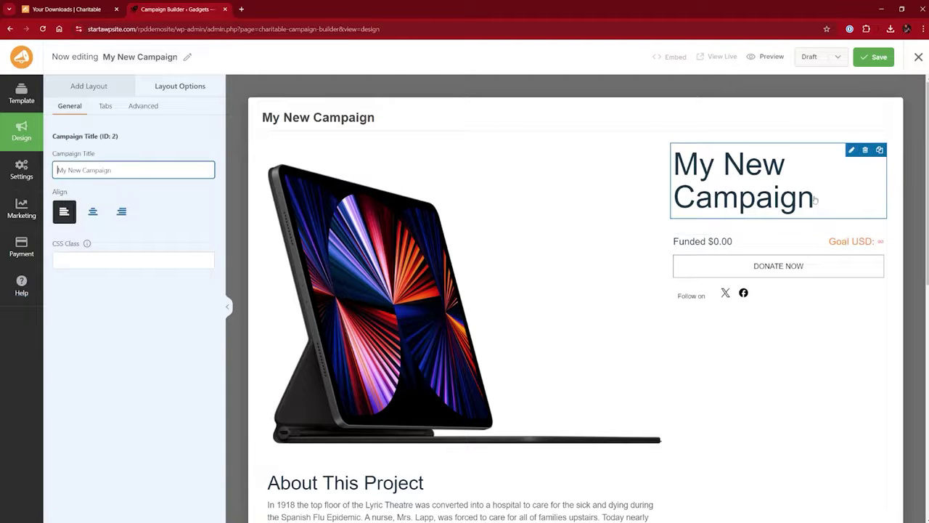
triple_click(138, 170)
text(Comp)
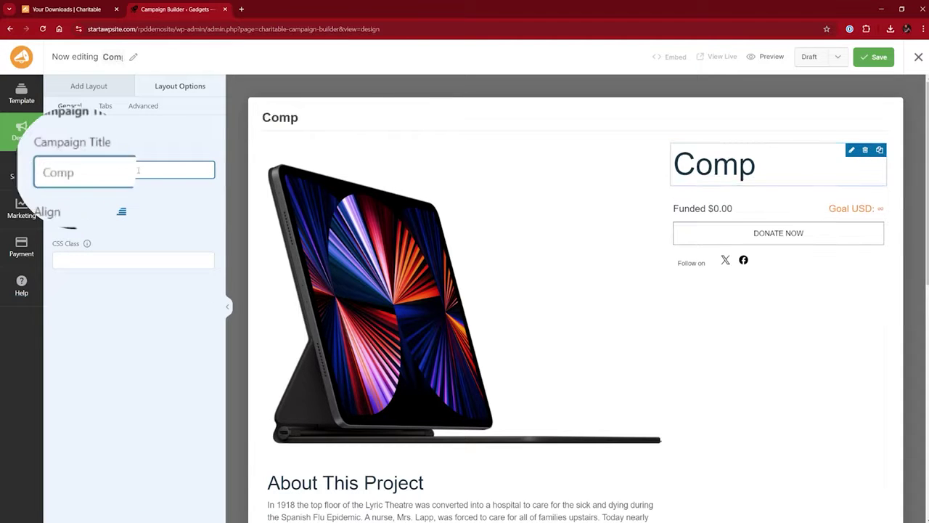
text(uters For )
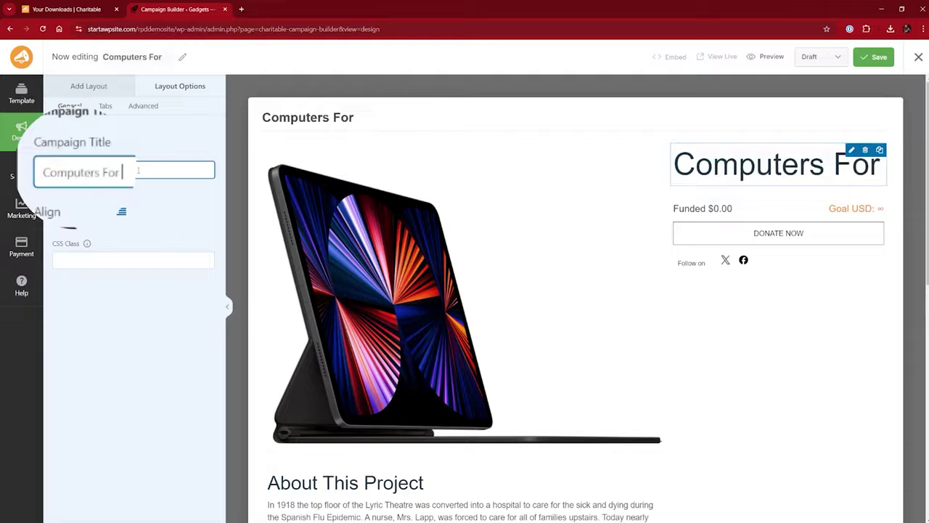
text(School)
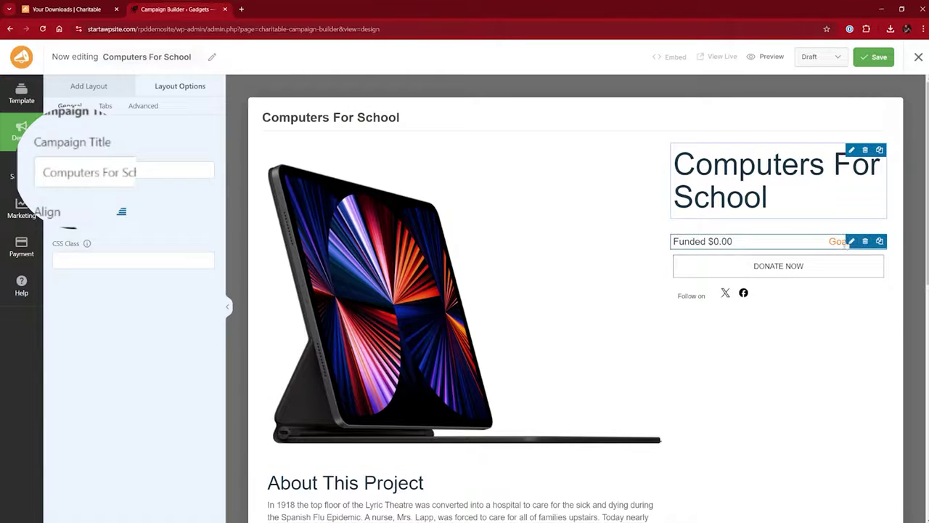
click(763, 245)
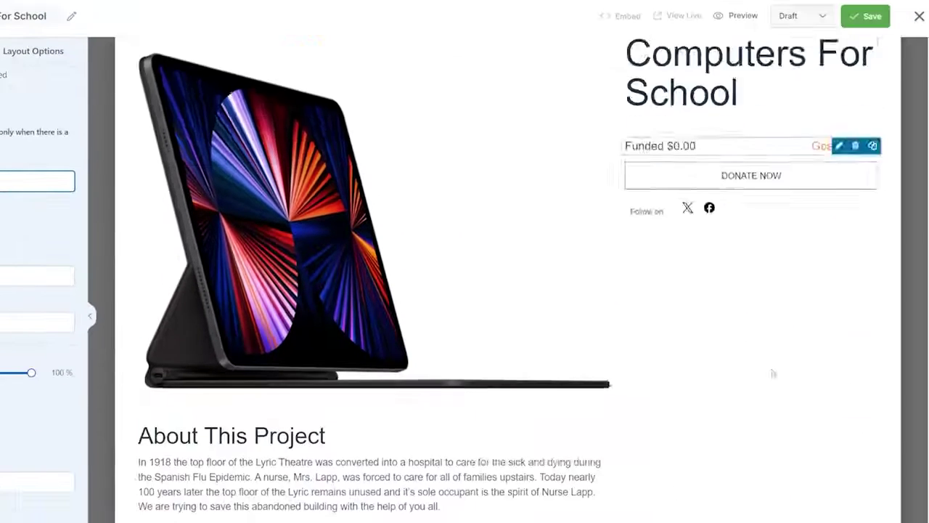
Add a Donate Amount block beneath the social links in the column beside the photo.
scroll(402, 339, down, 5)
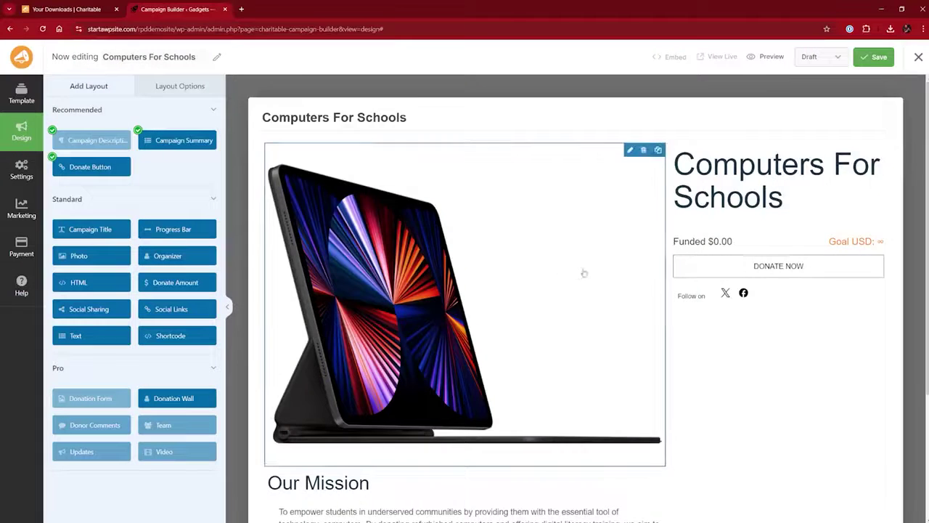
scroll(527, 270, down, 2)
scroll(506, 311, up, 2)
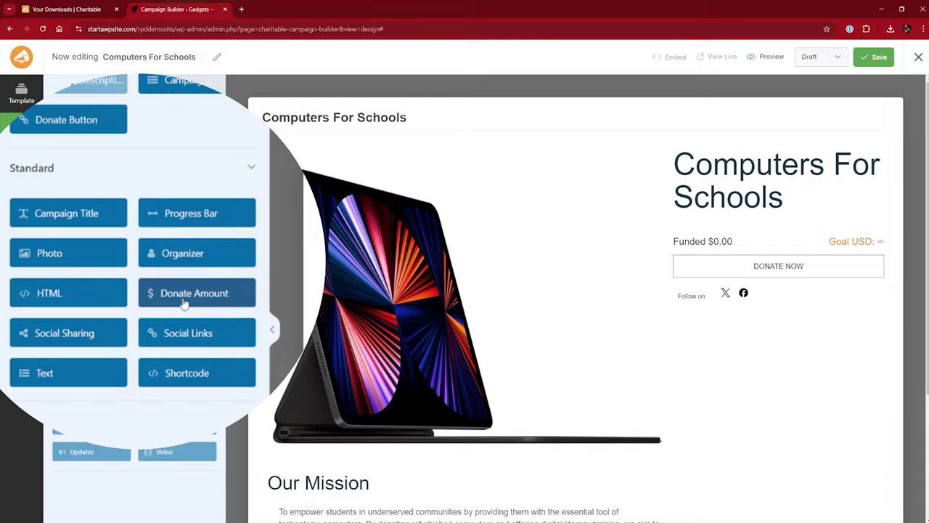
drag(183, 304, 683, 356)
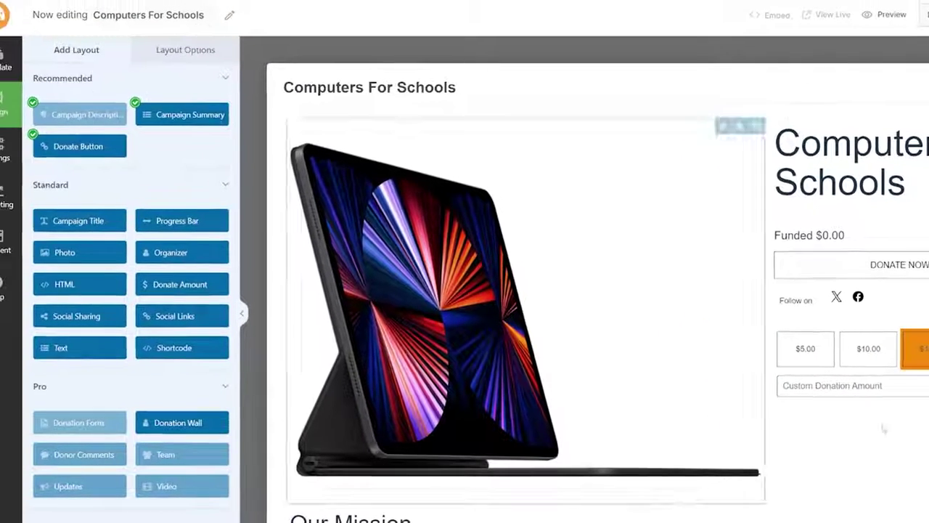
Add a Donation Wall block to the campaign's Updates tab and set it to hide if there are no donors.
scroll(787, 436, down, 3)
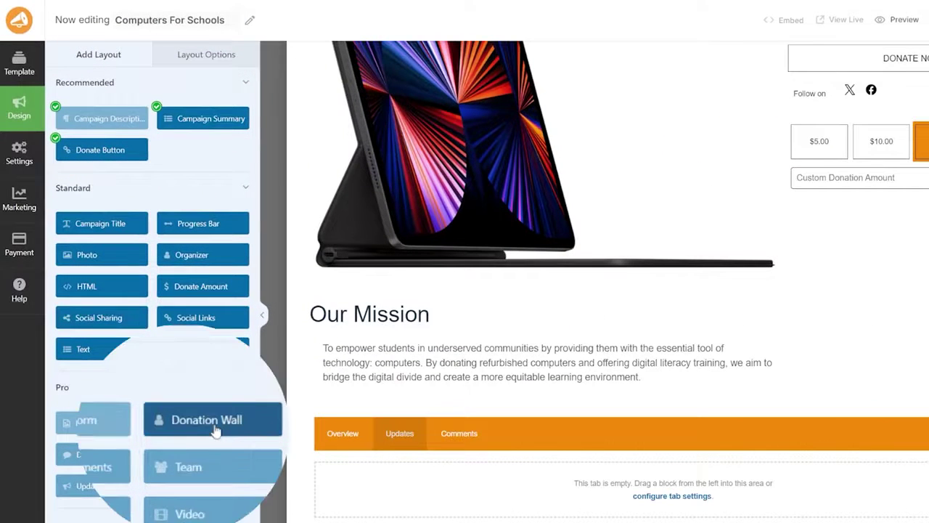
drag(199, 427, 579, 493)
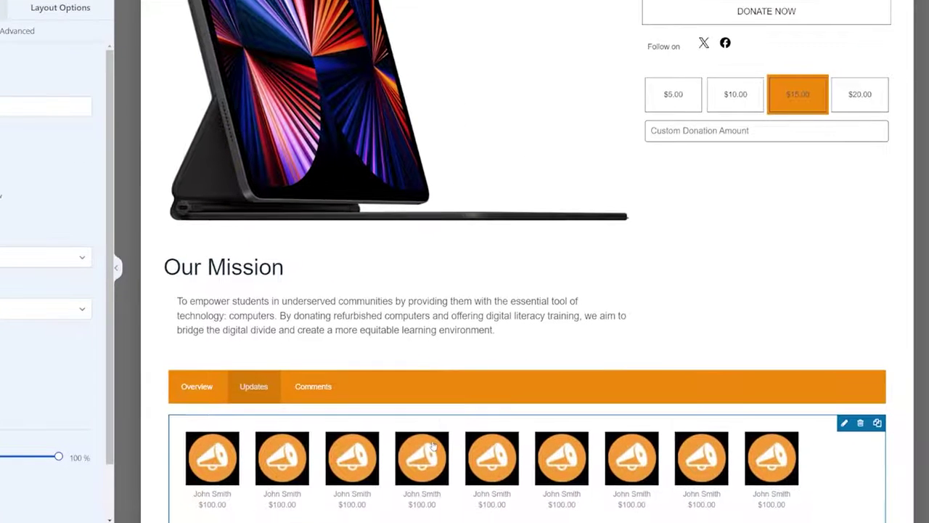
scroll(433, 446, down, 2)
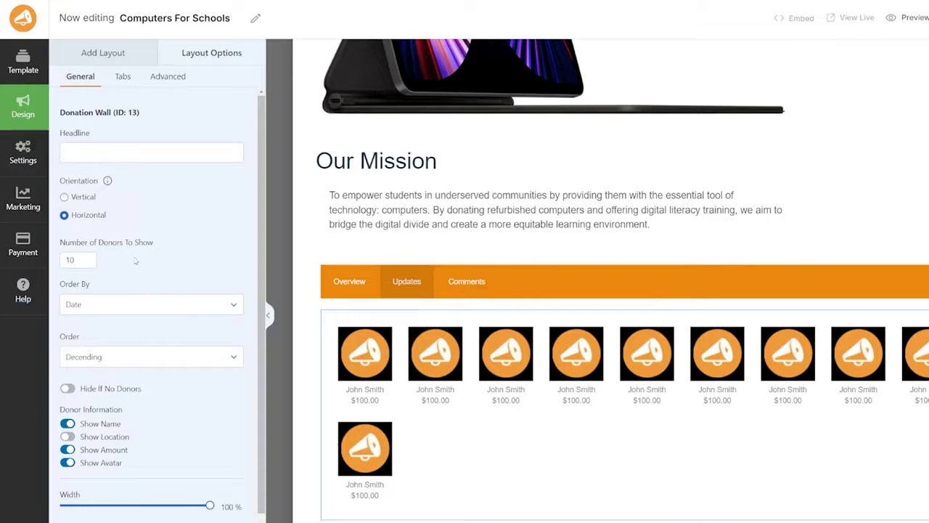
scroll(135, 291, down, 2)
scroll(134, 407, up, 2)
click(67, 388)
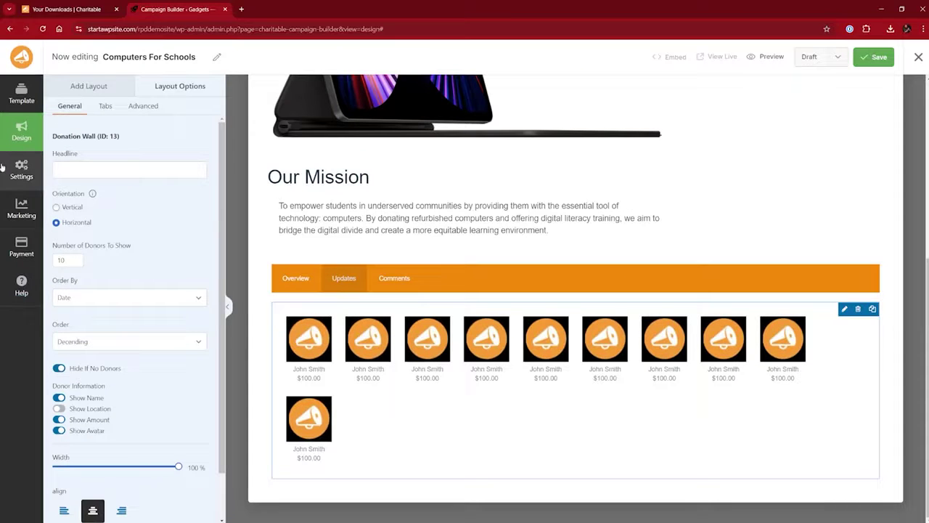
Set the campaign's fundraising goal to $1000 in its general settings.
click(22, 171)
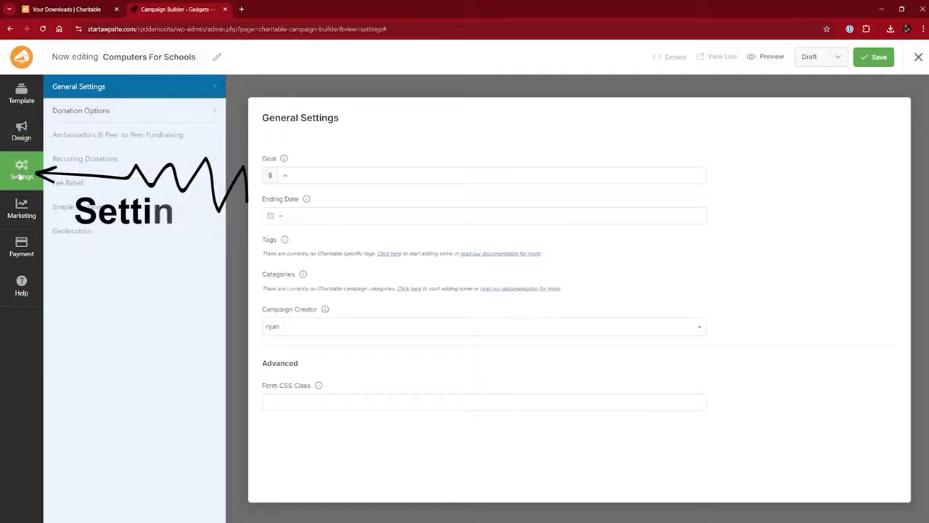
click(348, 176)
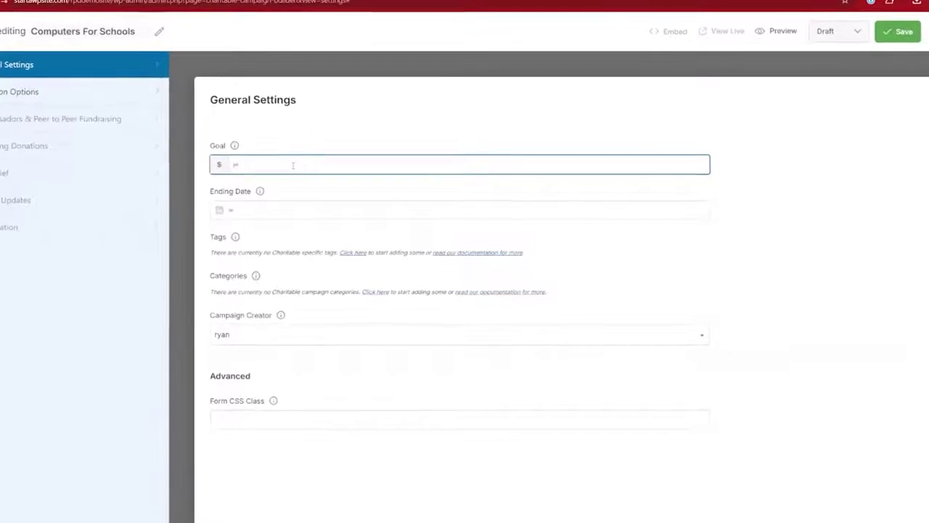
text(1000)
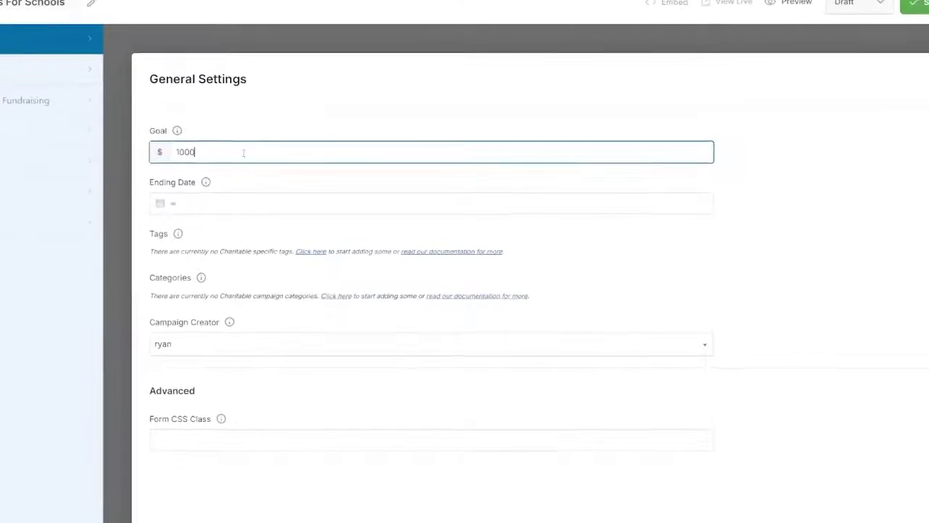
Set the campaign's ending date to December 31, 2024 in the general settings.
click(239, 207)
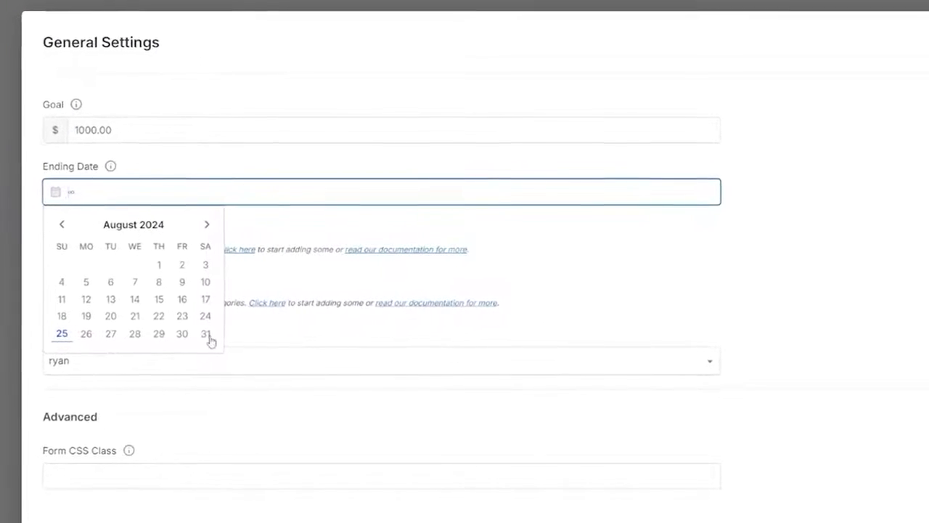
click(207, 224)
click(207, 225)
click(207, 225)
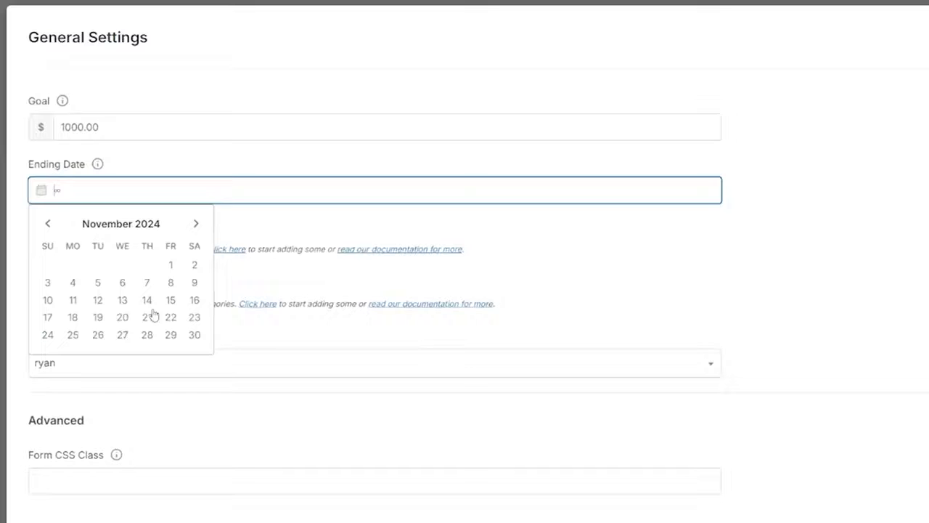
click(196, 224)
click(98, 335)
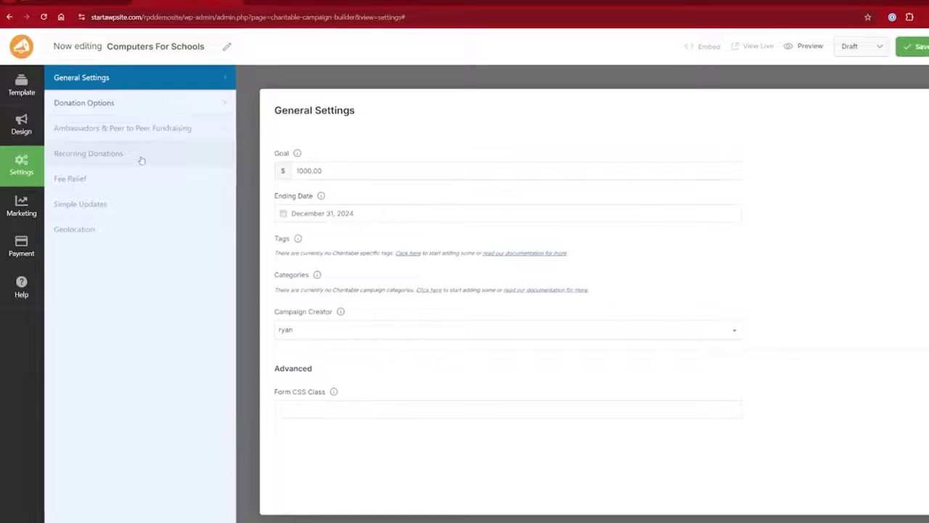
Check the Recurring Donations option and examine the plan pricing and features on the Charitable website.
click(138, 161)
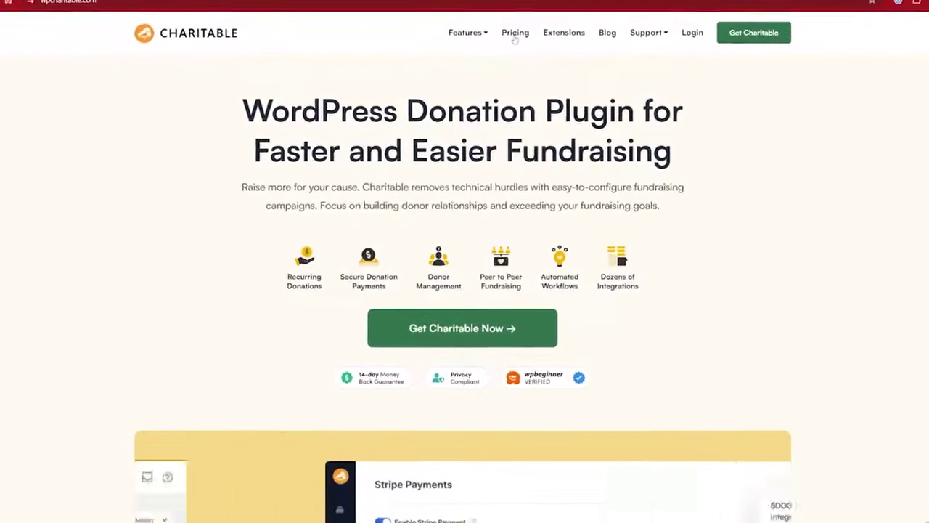
click(516, 33)
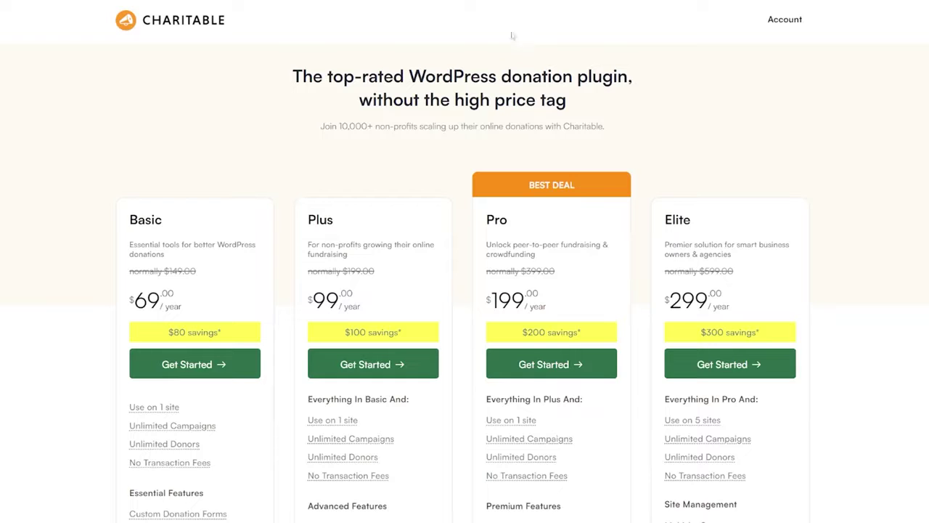
scroll(88, 150, down, 3)
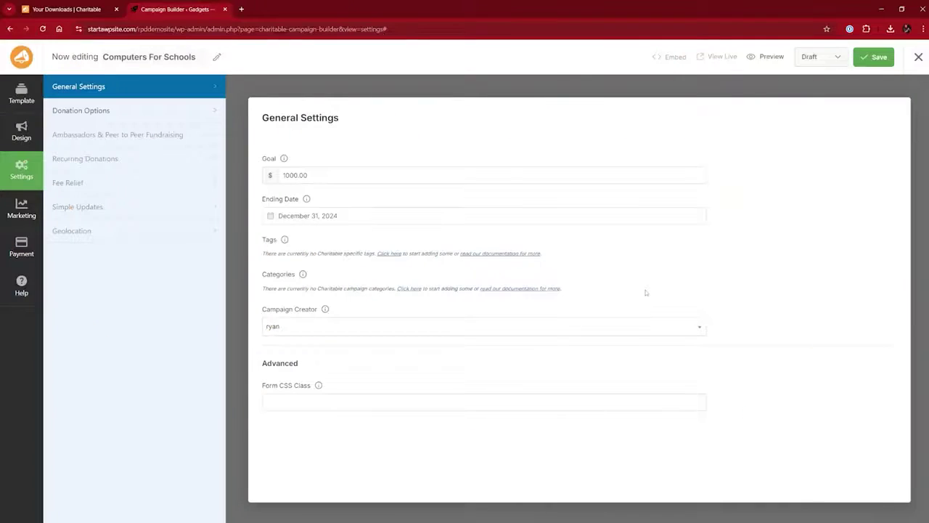
Review the campaign's Constant Contact and Mailchimp marketing integrations and open its payment settings.
click(15, 214)
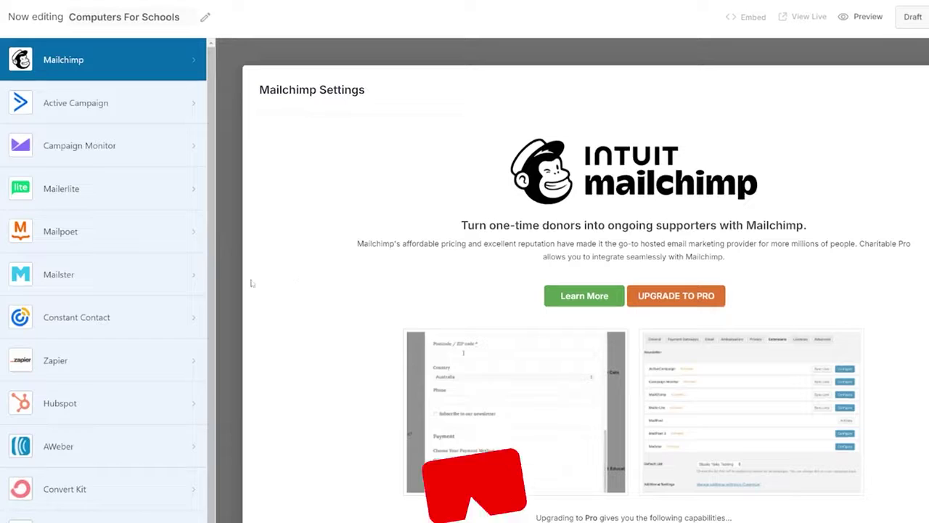
click(170, 319)
scroll(358, 335, down, 4)
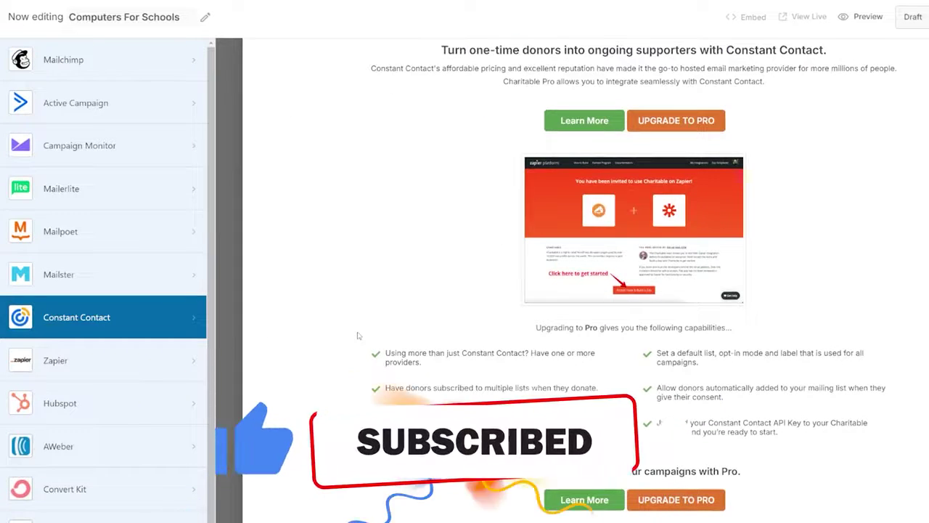
scroll(357, 335, up, 3)
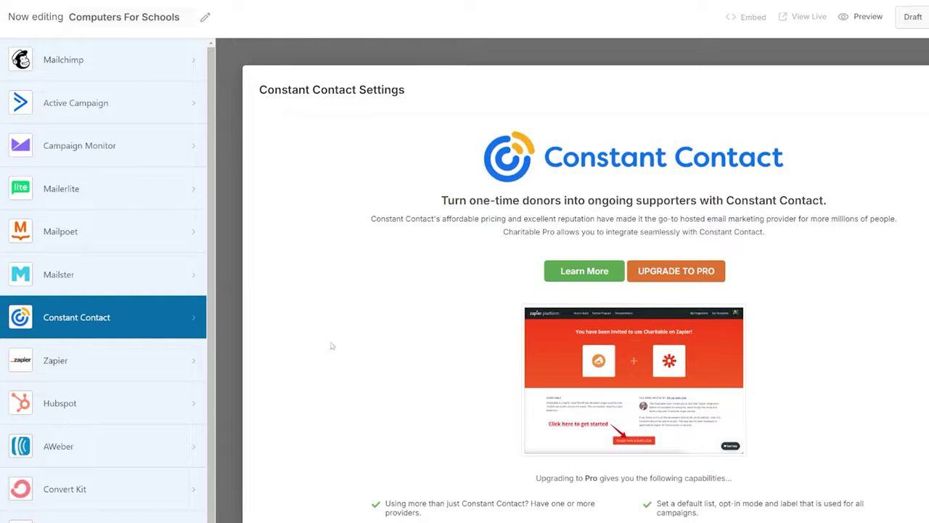
click(109, 70)
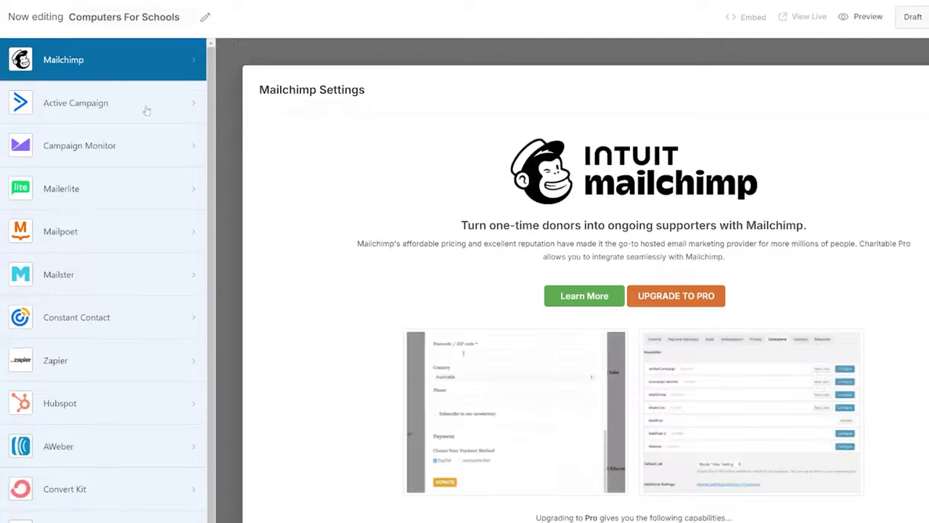
scroll(383, 335, down, 3)
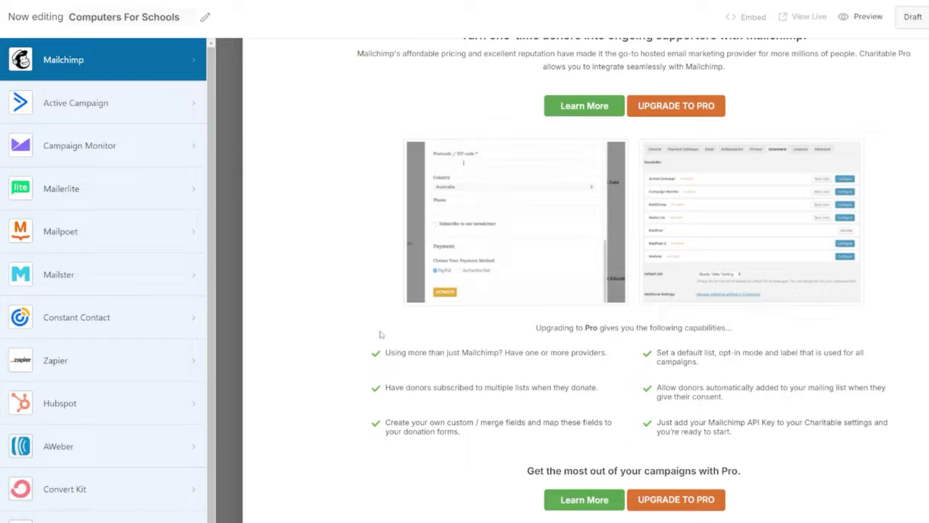
click(22, 244)
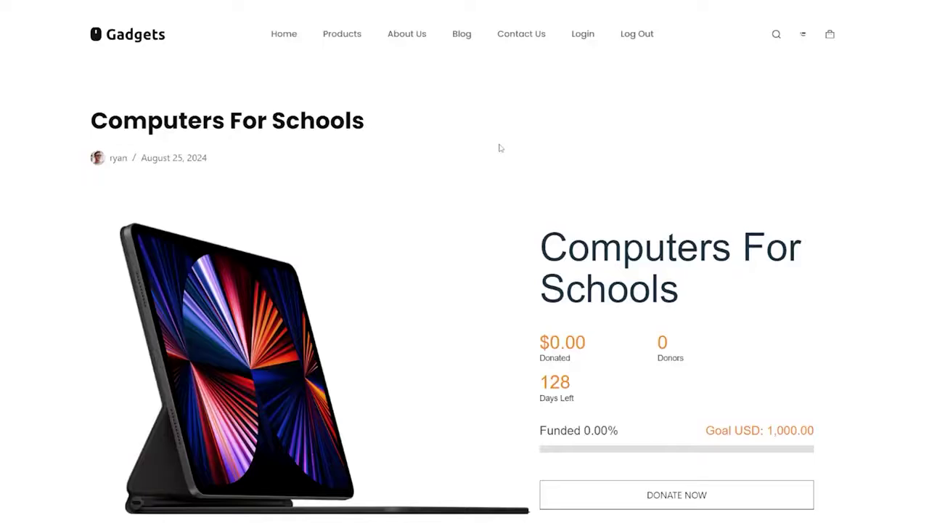
Examine the Computers For Schools campaign page, from its header and donation amounts to the Overview text and image.
scroll(500, 148, down, 7)
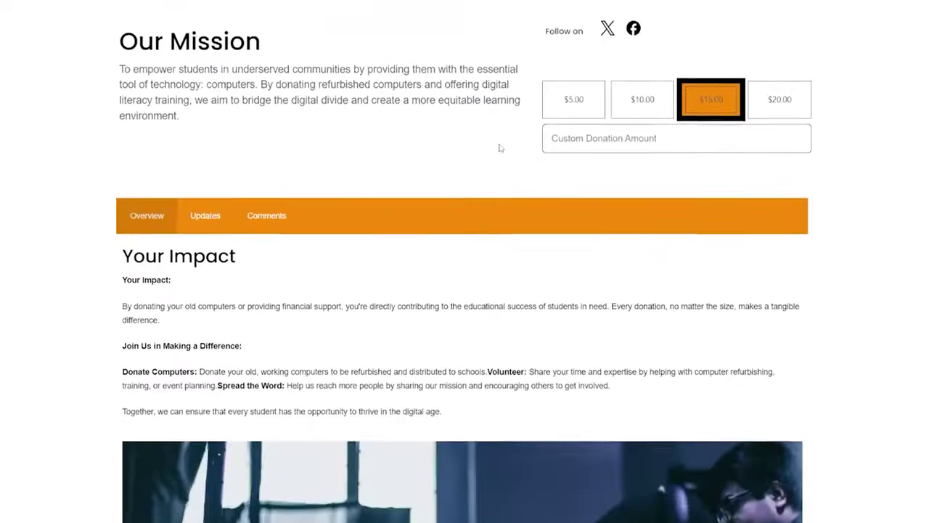
scroll(500, 148, down, 6)
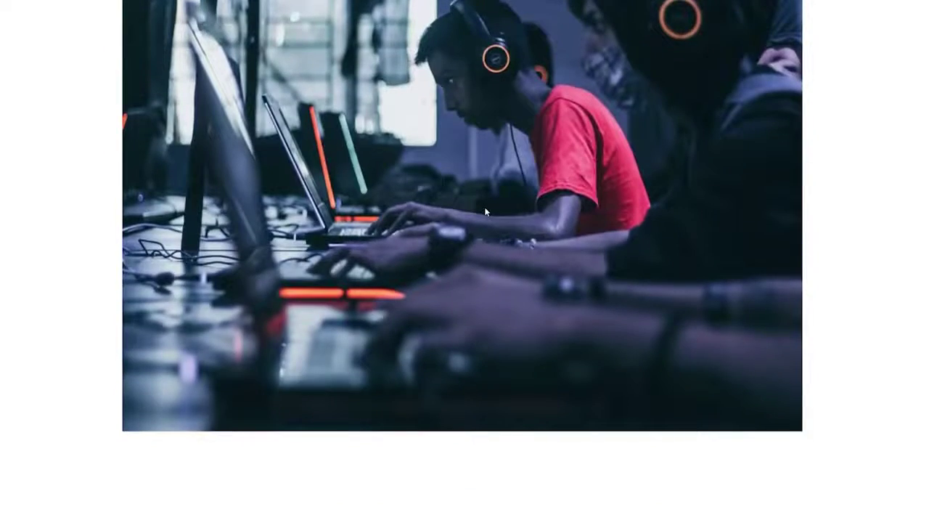
scroll(486, 211, down, 5)
scroll(486, 212, up, 10)
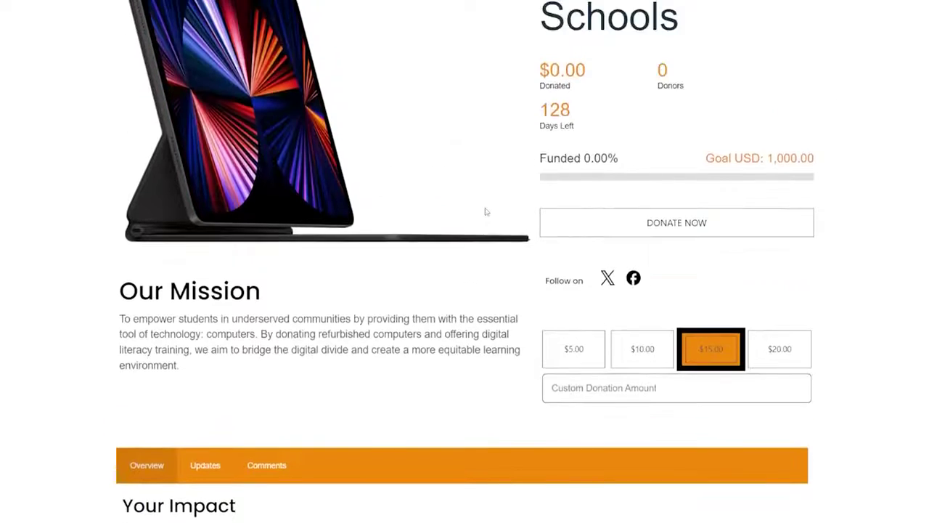
scroll(486, 212, up, 4)
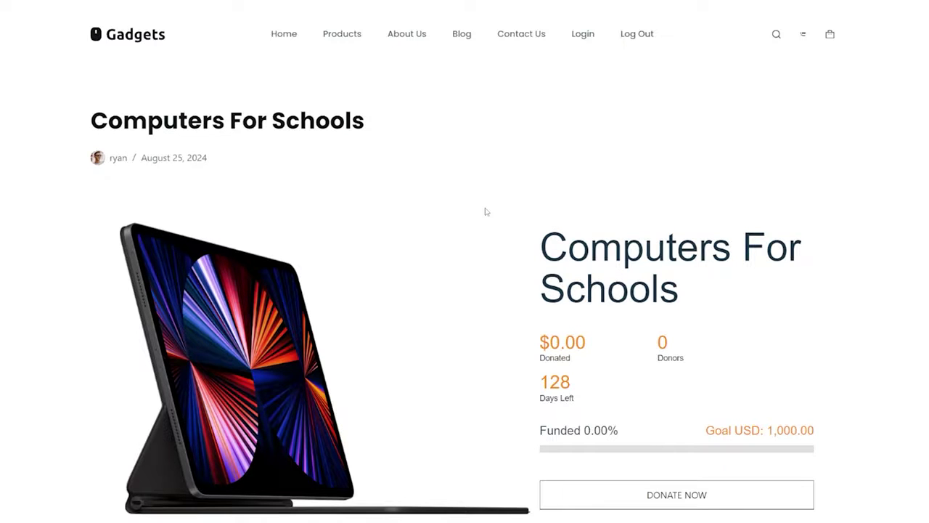
scroll(485, 212, down, 2)
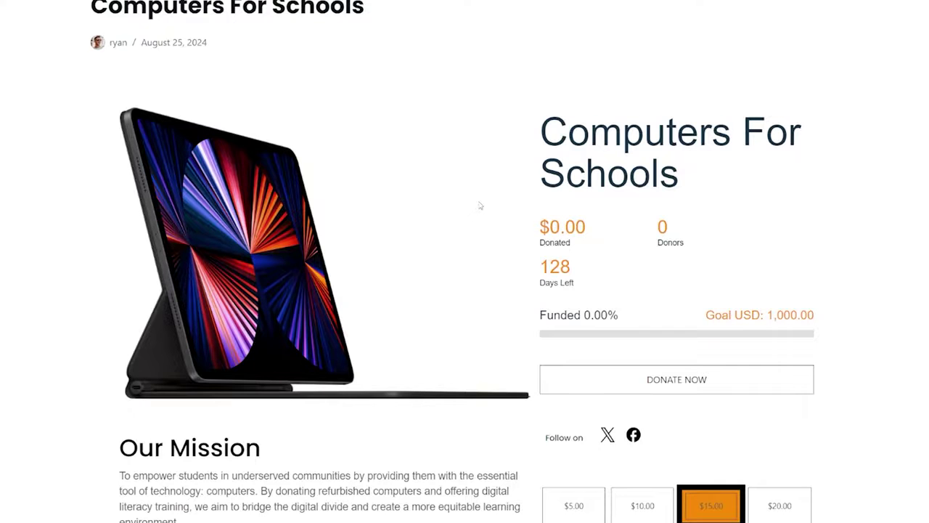
scroll(480, 206, down, 5)
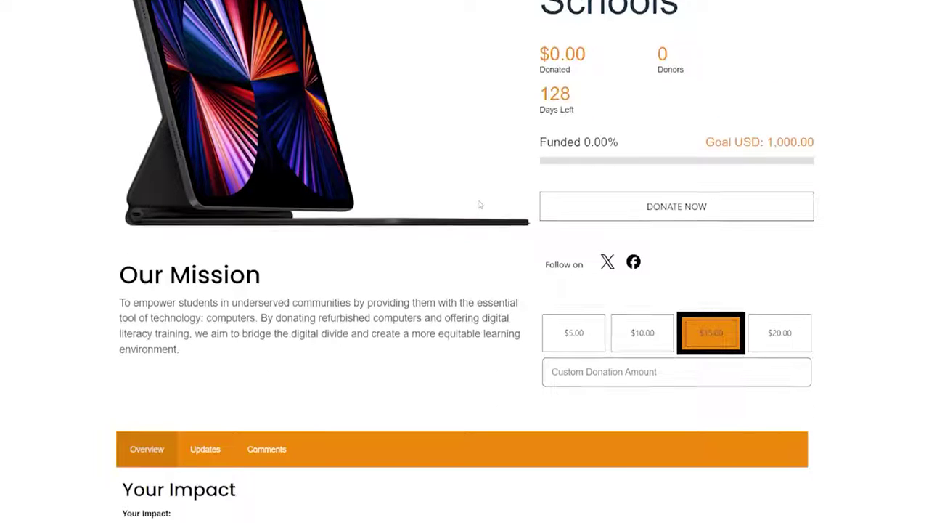
scroll(463, 215, down, 4)
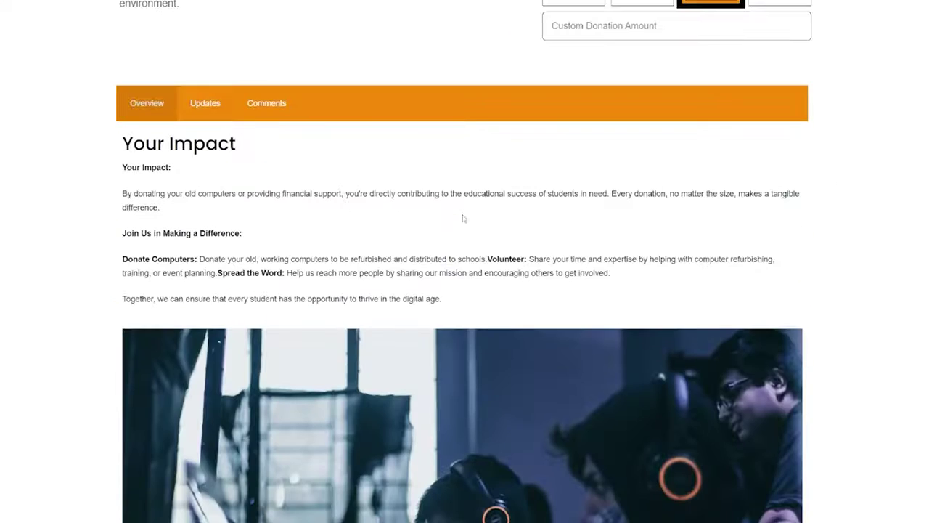
scroll(463, 218, down, 10)
scroll(462, 213, up, 20)
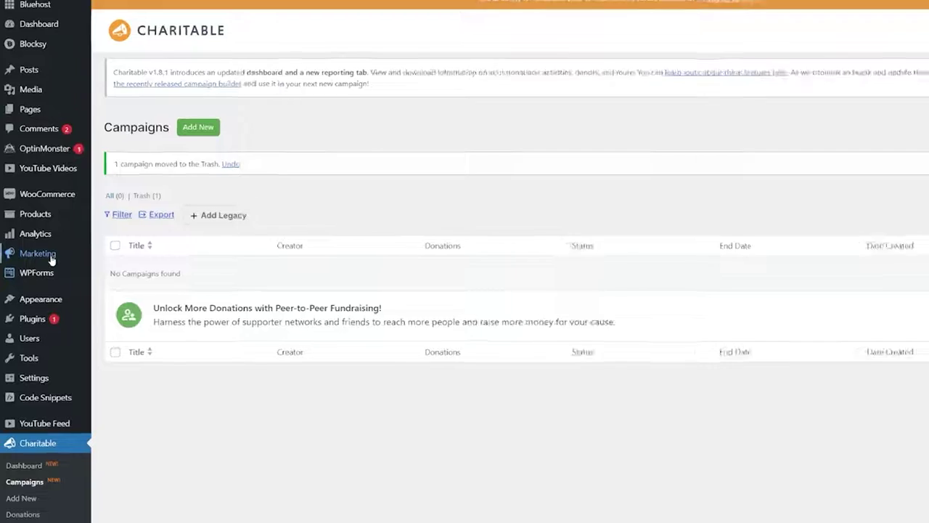
Open the WPForms payments overview in the WordPress dashboard and start a new form.
mouse_move(30, 285)
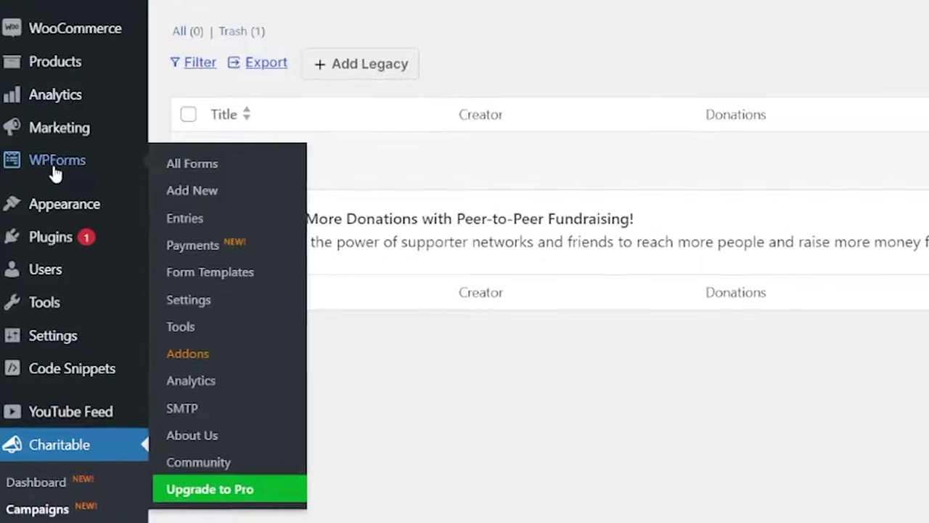
click(224, 249)
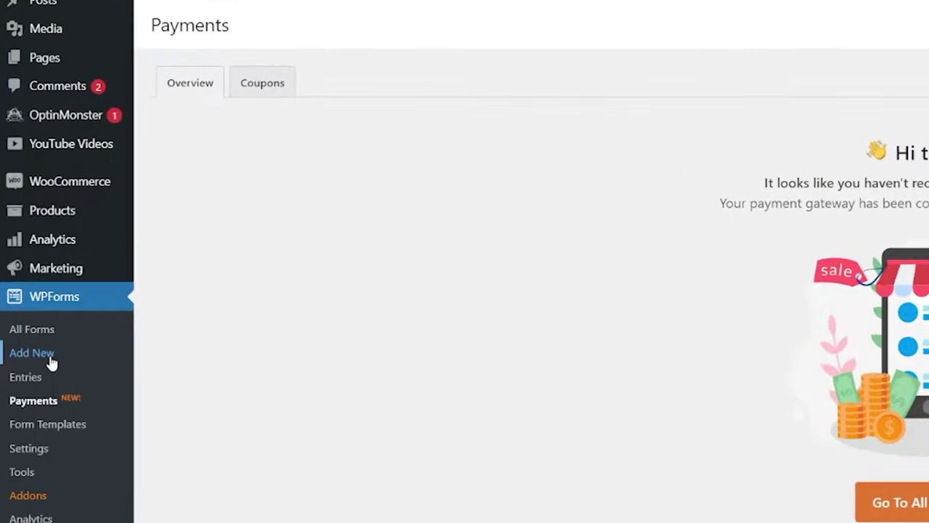
click(50, 355)
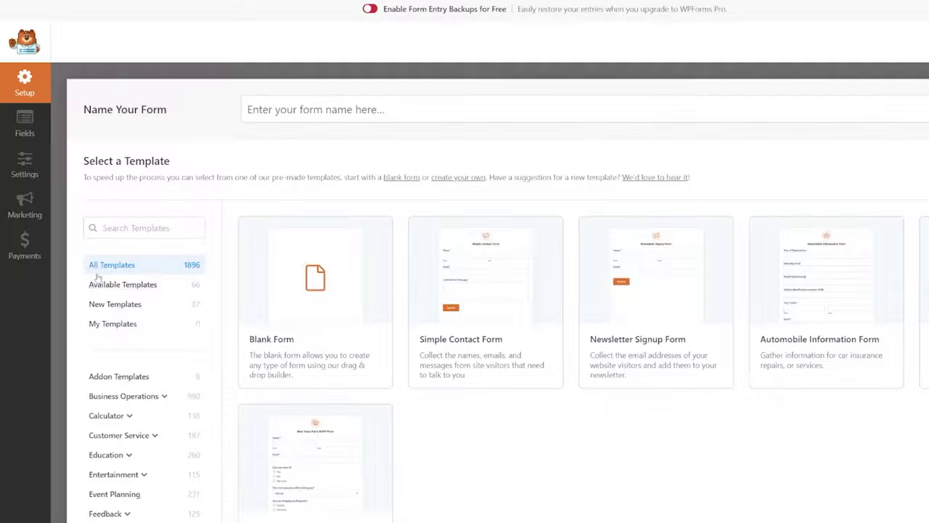
Search the form templates for "variable" and create a form from the Variable Donation Form template.
click(130, 231)
text(variable)
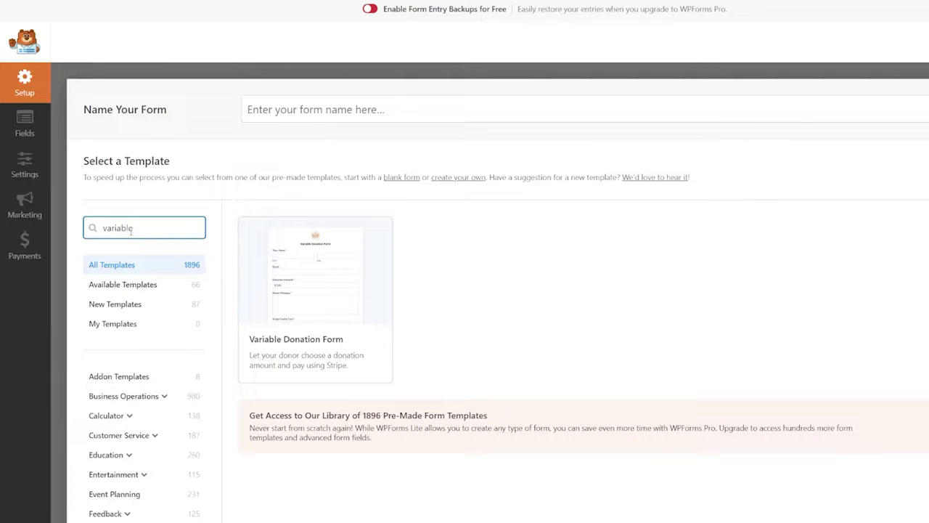
mouse_move(335, 315)
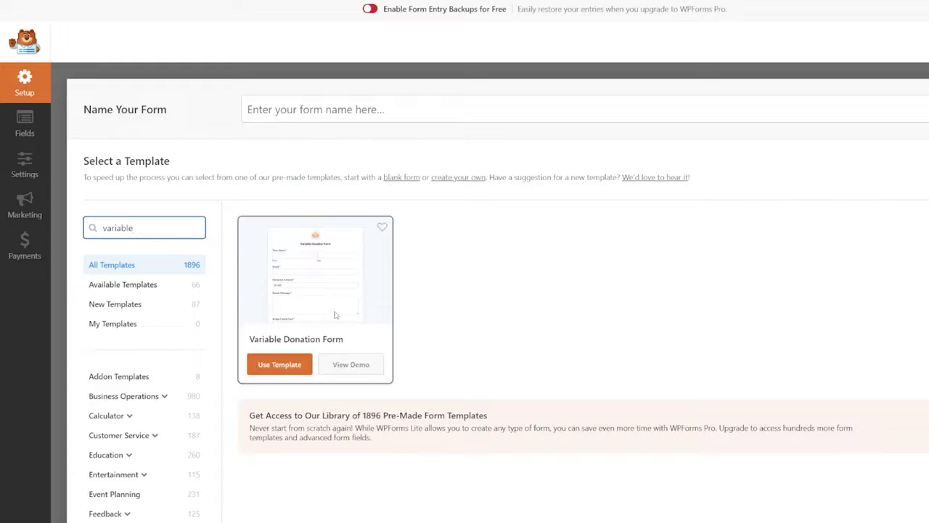
click(278, 365)
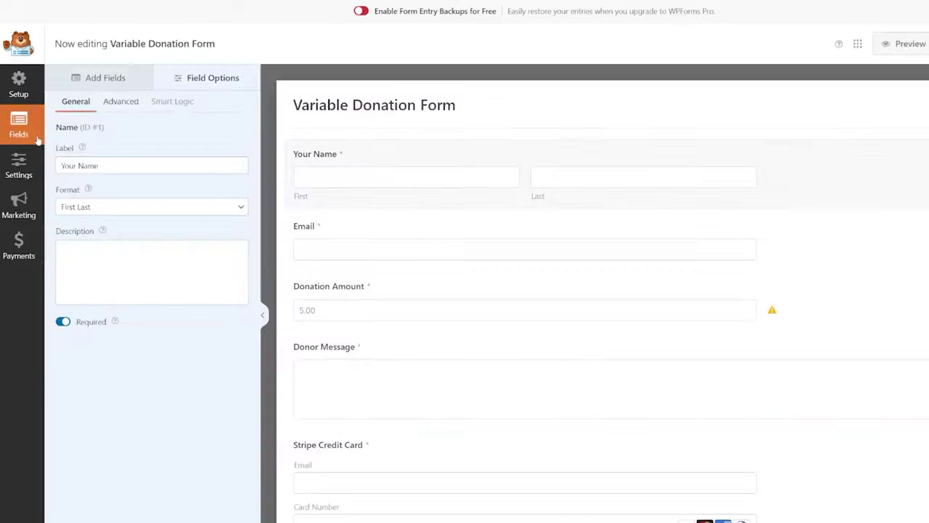
Review the donation form's fields, its general settings and the available marketing integrations.
scroll(417, 202, down, 3)
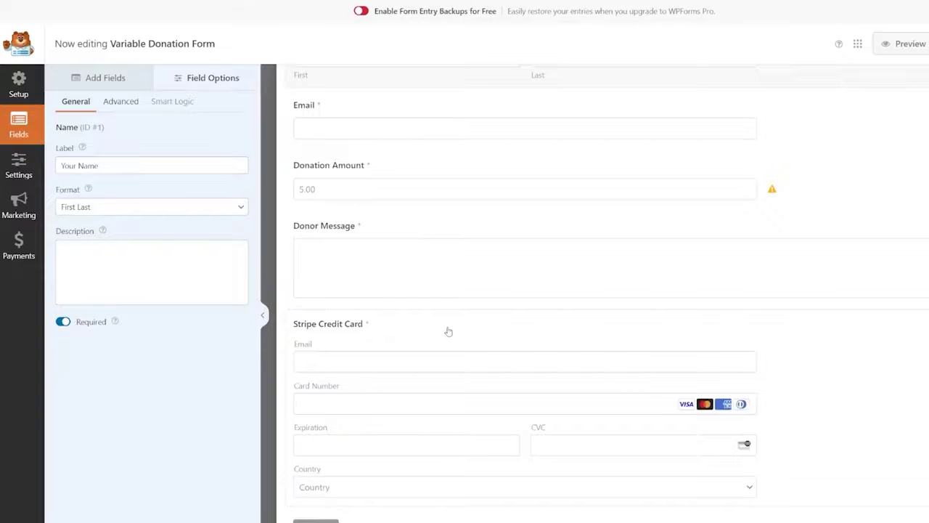
scroll(448, 332, up, 3)
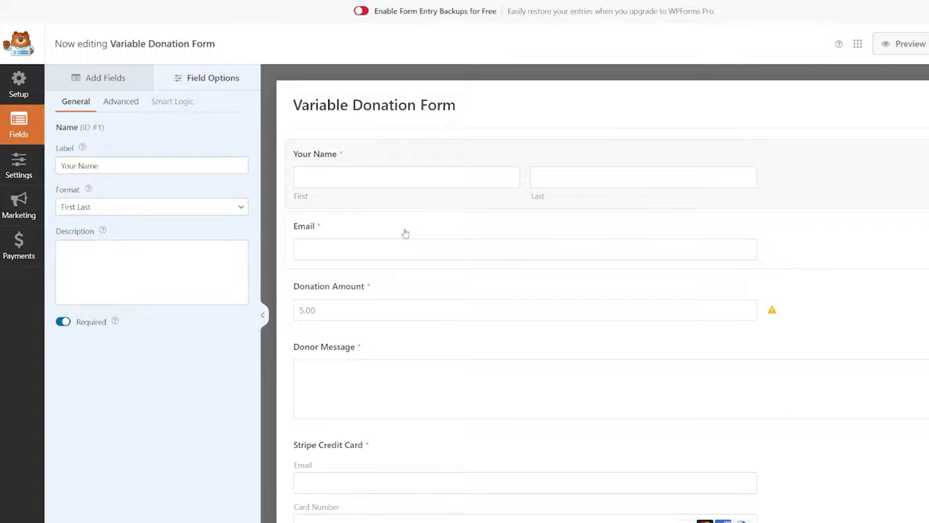
scroll(405, 233, down, 2)
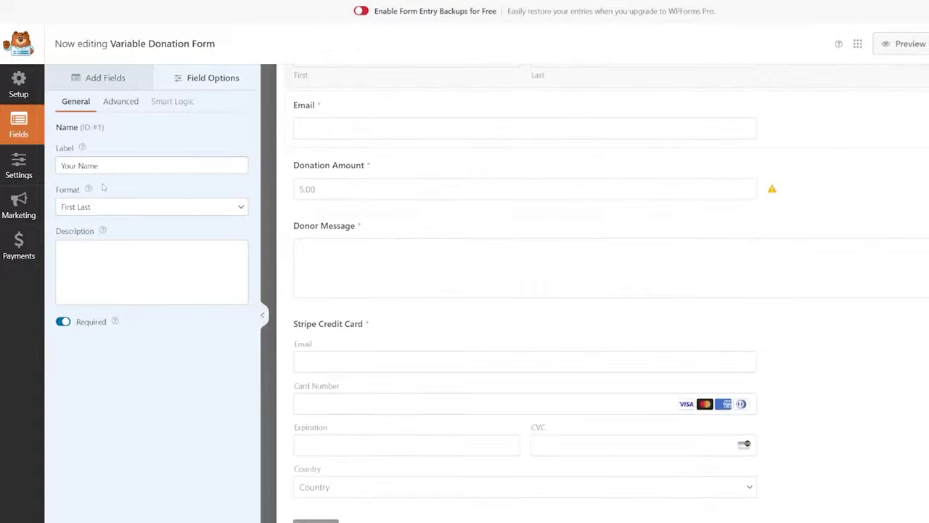
click(7, 174)
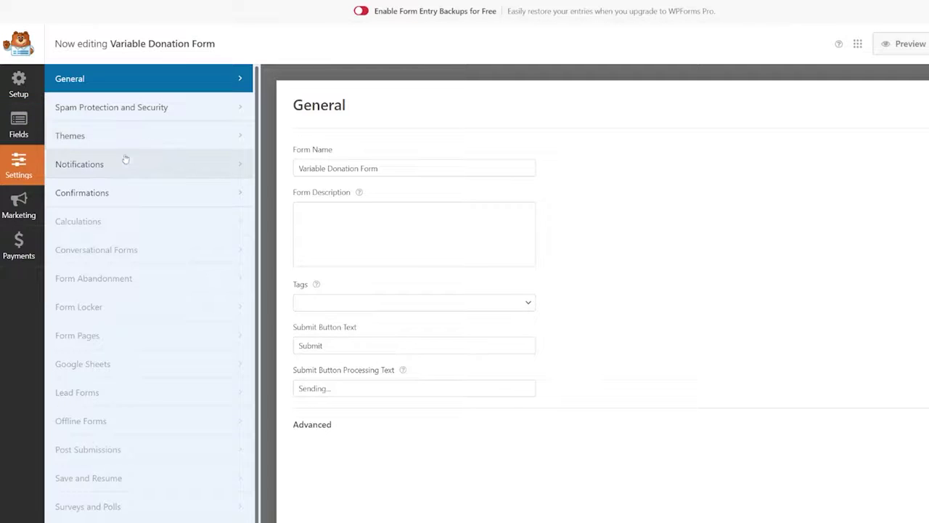
click(19, 215)
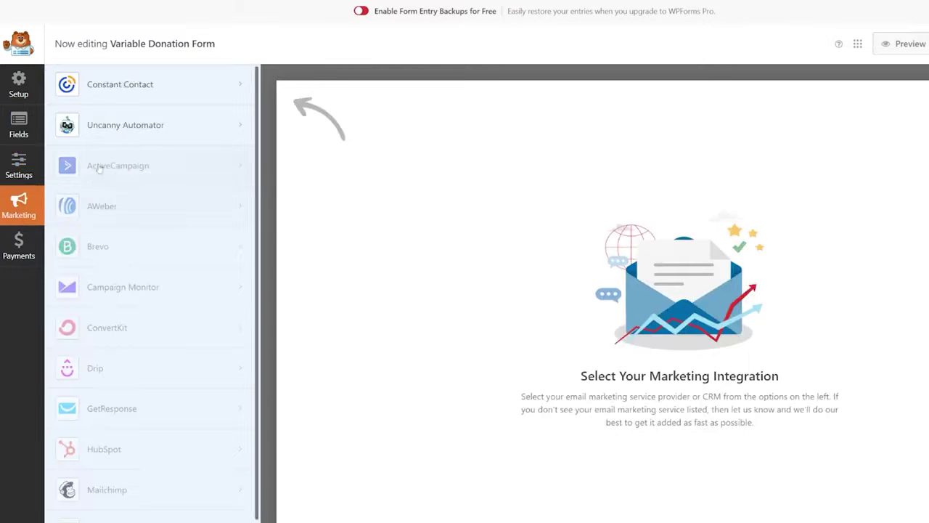